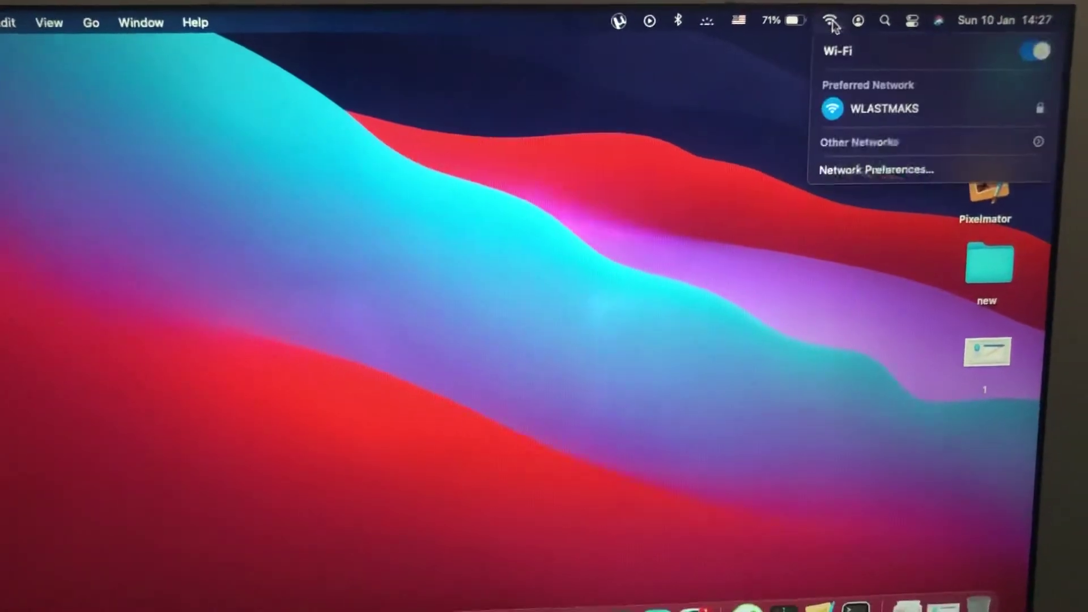
Open Wi-Fi in Network preferences and turn Wi-Fi off, then back on to reconnect to WLASTMAKS.
left_click(825, 178)
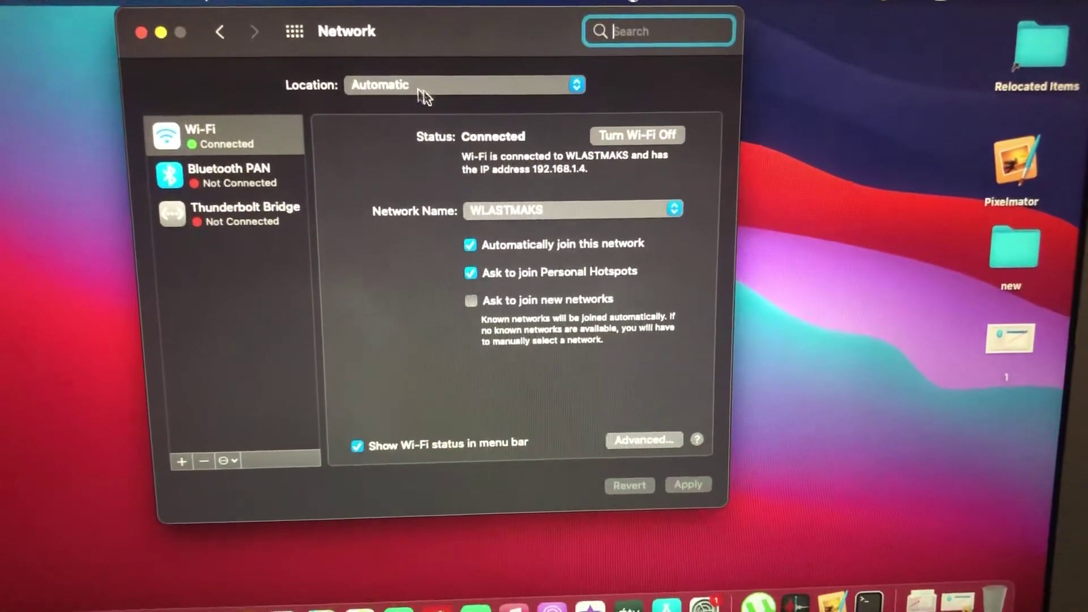
left_click(626, 136)
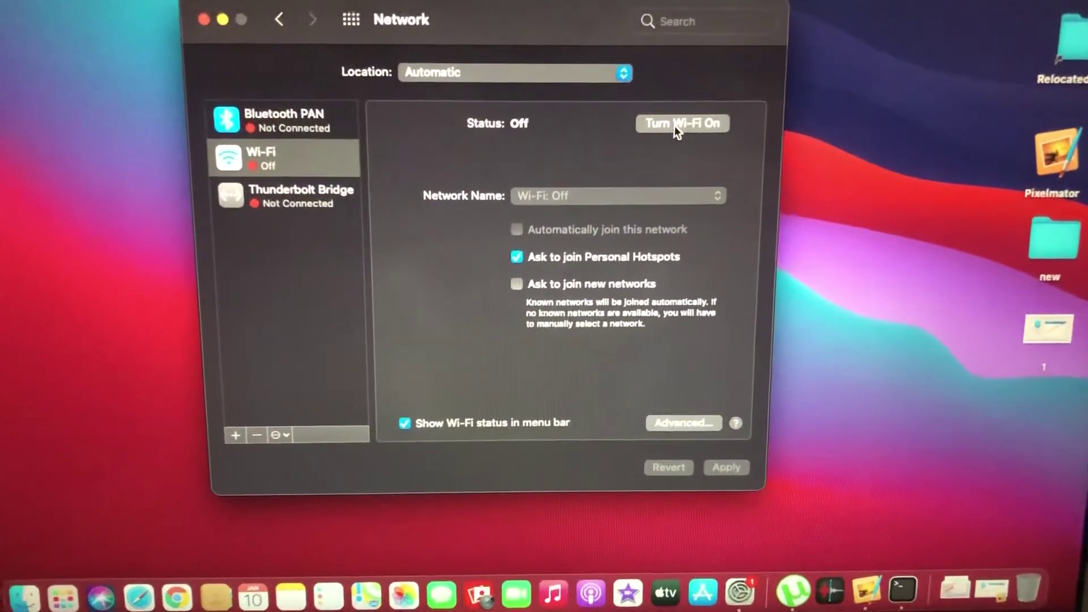
left_click(693, 129)
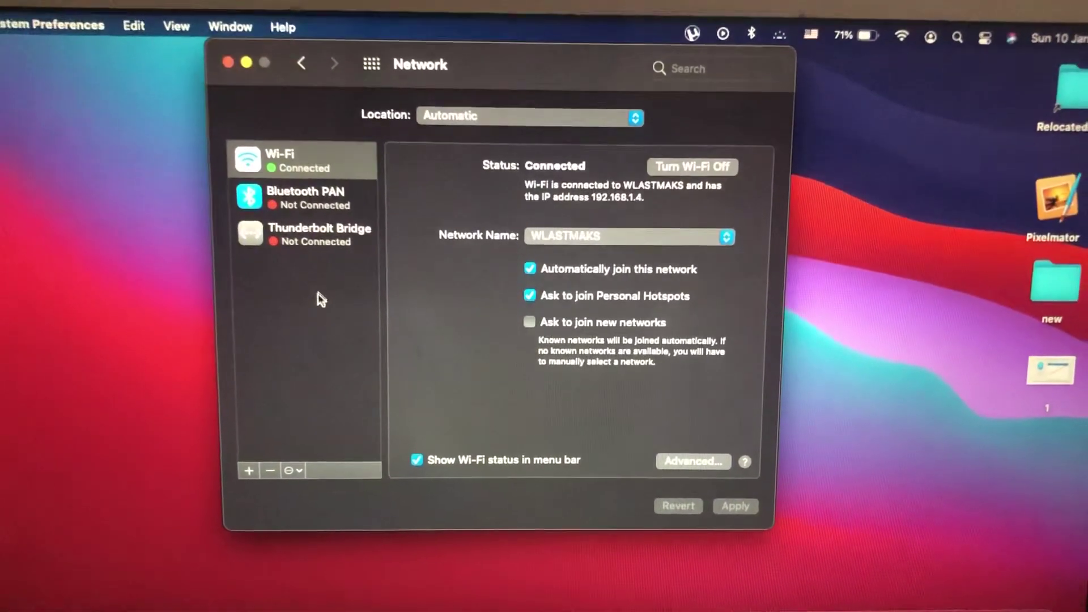
left_click(214, 53)
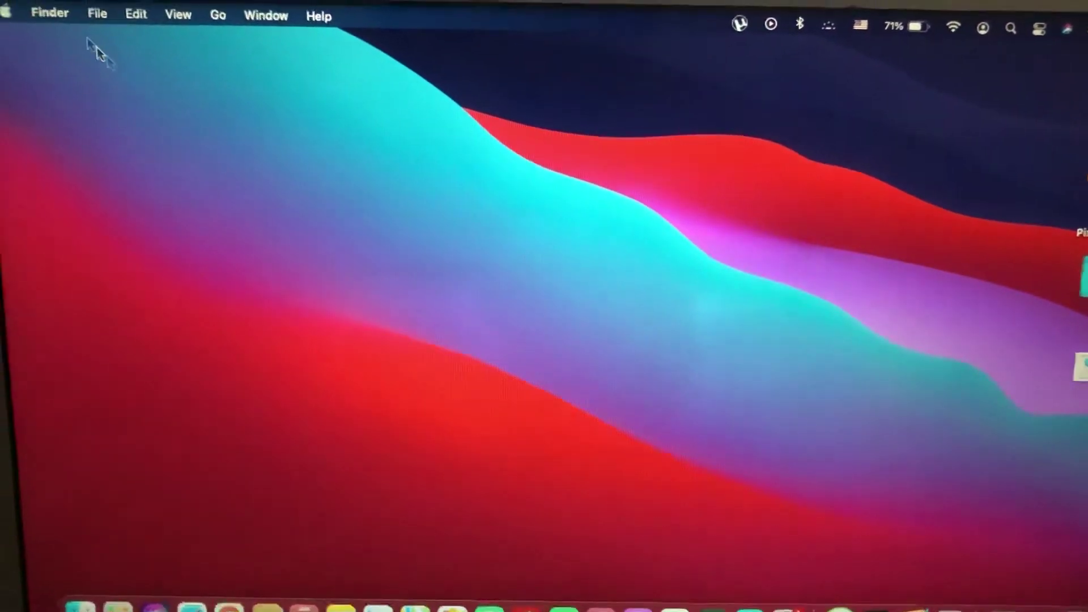
left_click(30, 11)
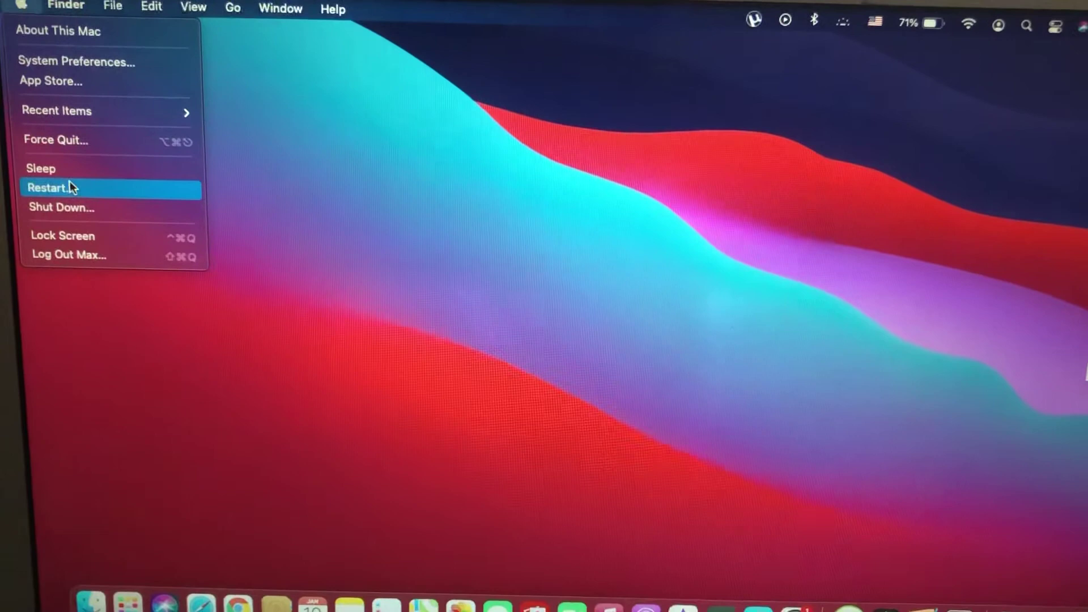
left_click(374, 209)
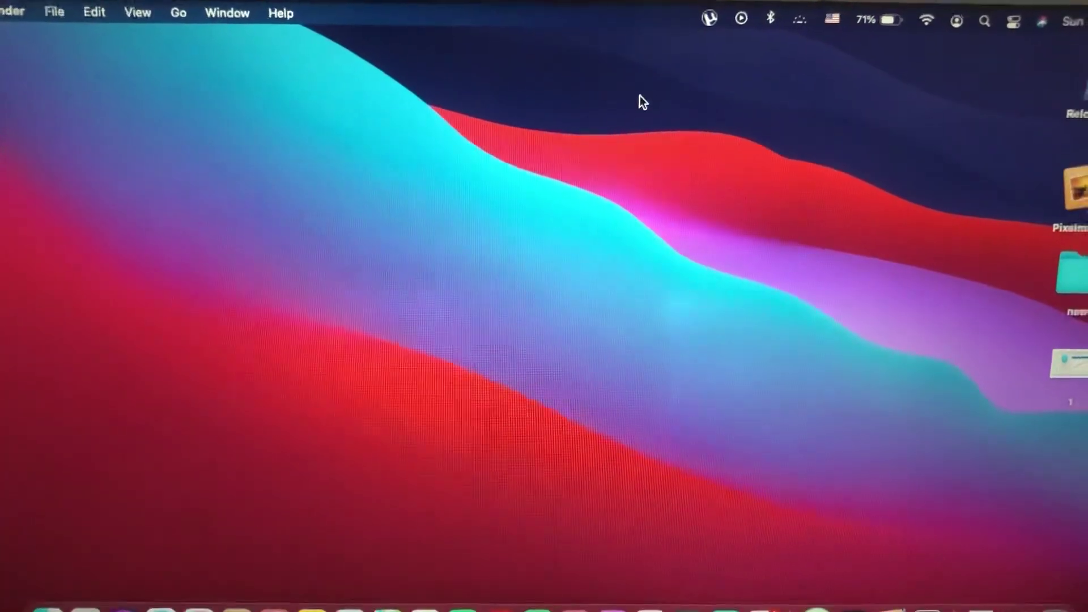
left_click(927, 19)
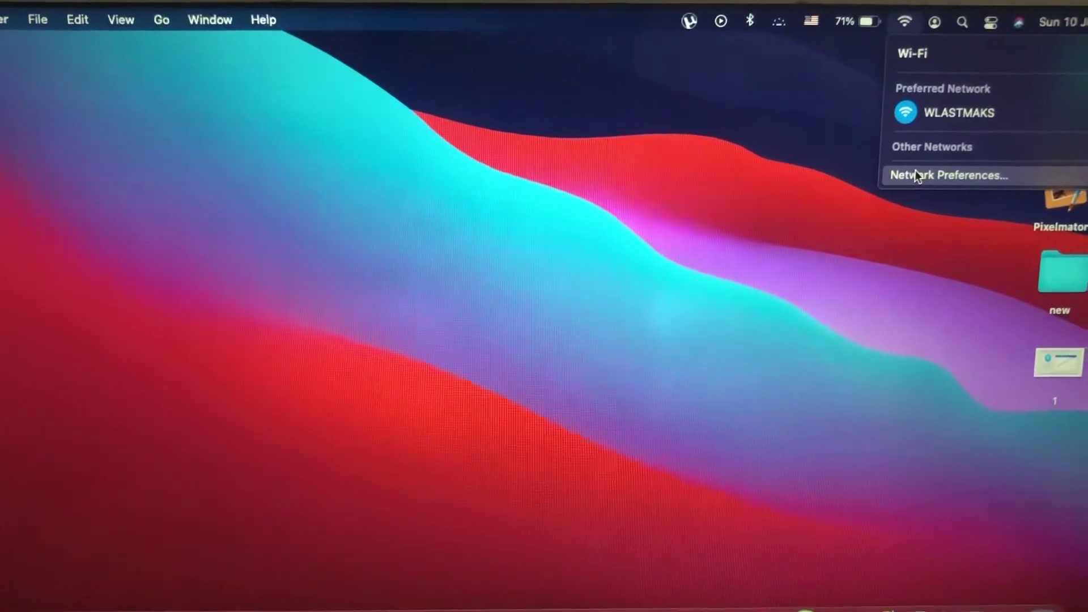
left_click(767, 209)
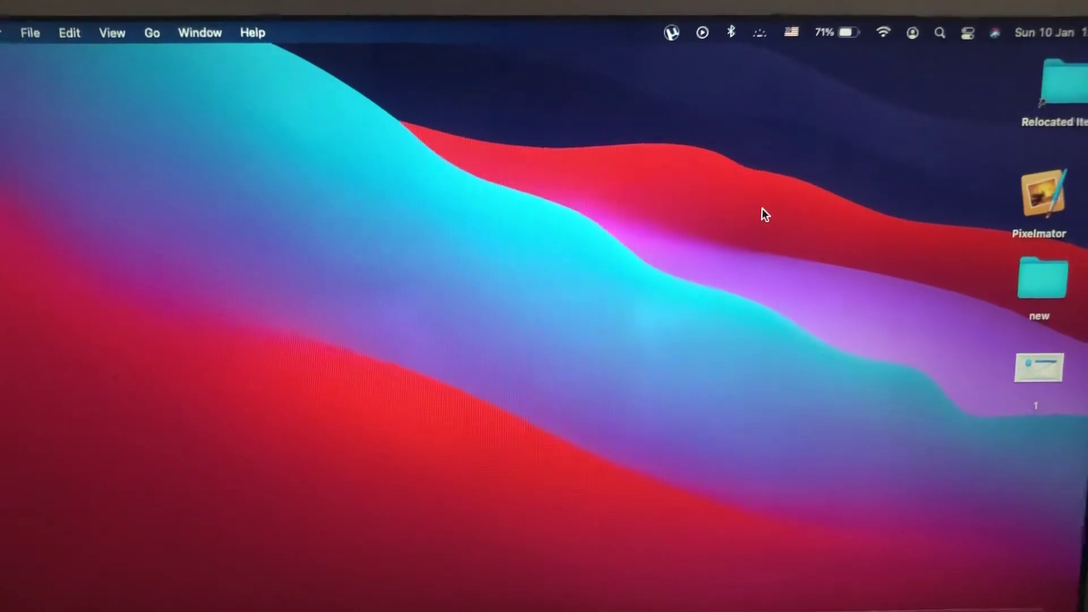